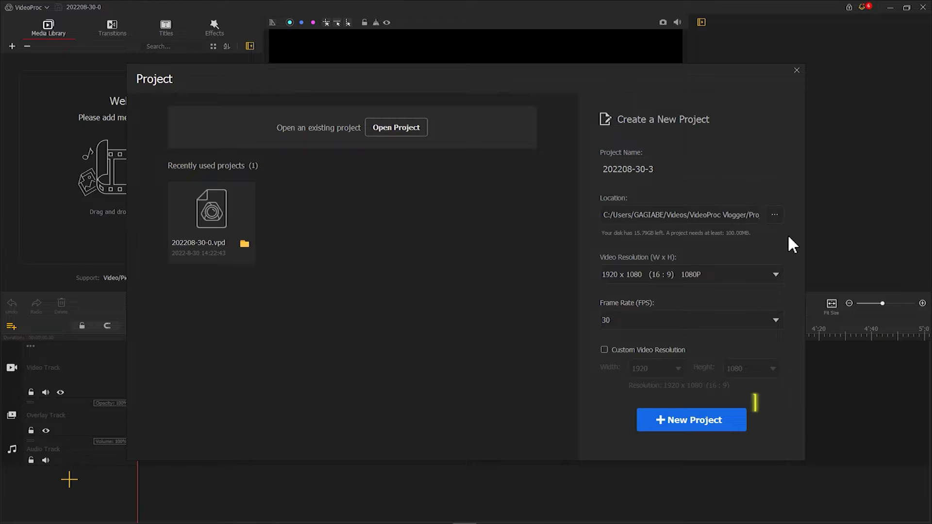
Start a new project, add a Text title clip from Titles, and clear its placeholder text.
{"action": "left_click", "coordinate": [684, 421]}
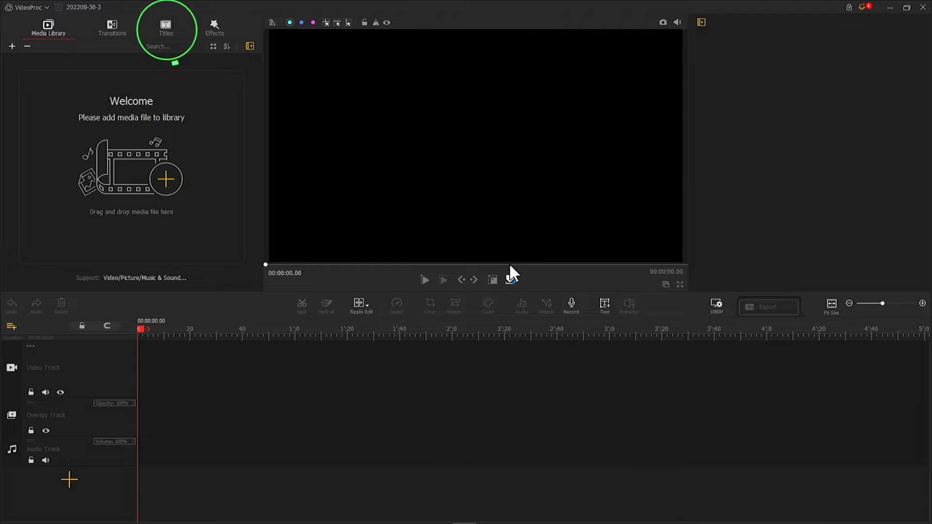
{"action": "left_click", "coordinate": [173, 42]}
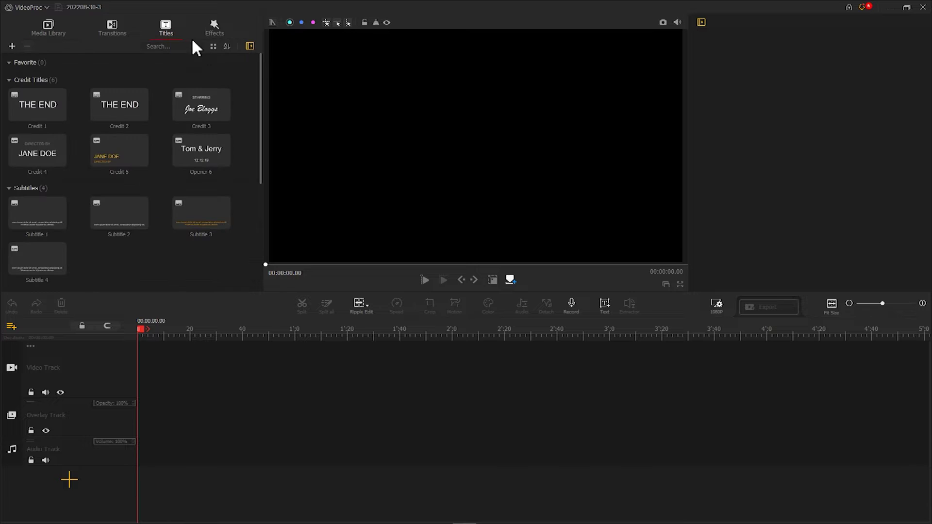
{"action": "left_click_drag", "start_coordinate": [258, 66], "coordinate": [263, 184]}
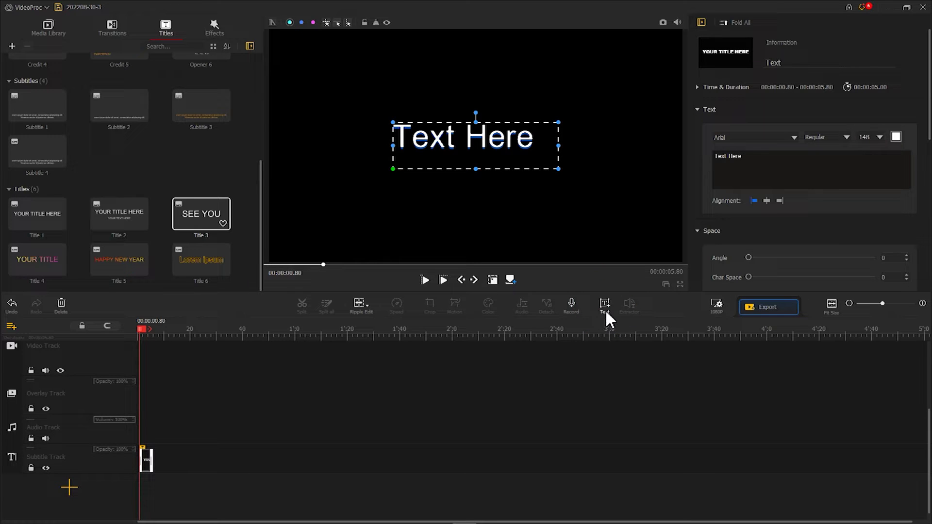
{"action": "key", "text": "BackSpace"}
{"action": "type", "text": "Blue Sky"}
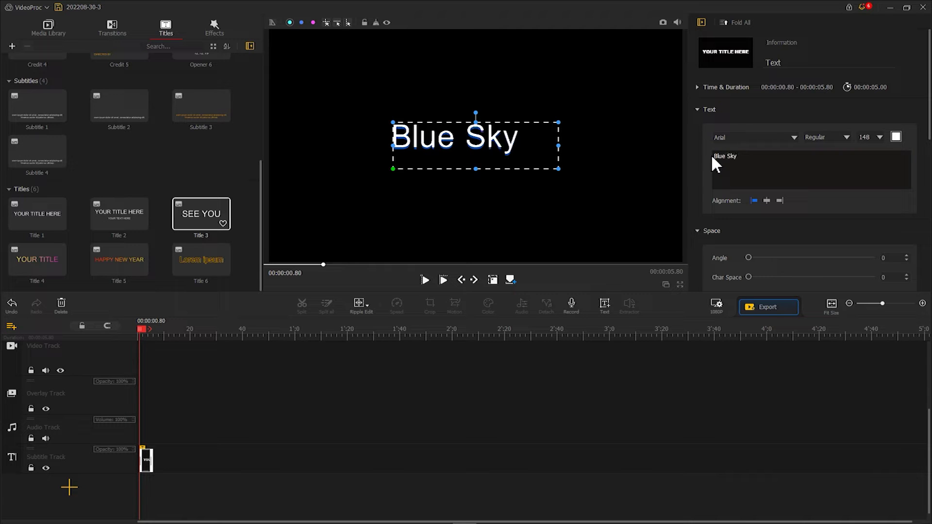
Set the title font to Franklin Gothic Heavy at size 148.
{"action": "left_click", "coordinate": [793, 137]}
{"action": "left_click_drag", "start_coordinate": [854, 151], "coordinate": [856, 197]}
{"action": "scroll", "coordinate": [844, 208], "scroll_direction": "down", "scroll_amount": 5}
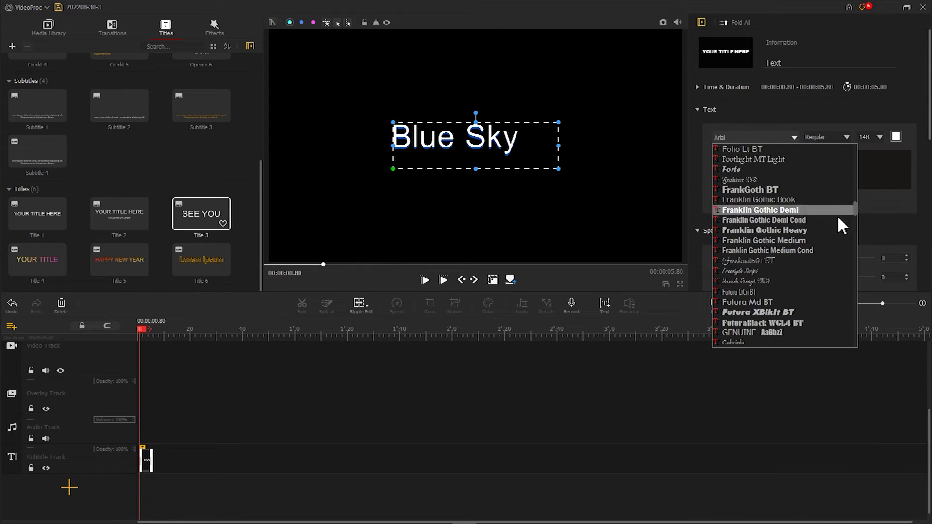
{"action": "left_click", "coordinate": [836, 213]}
{"action": "left_click", "coordinate": [879, 137]}
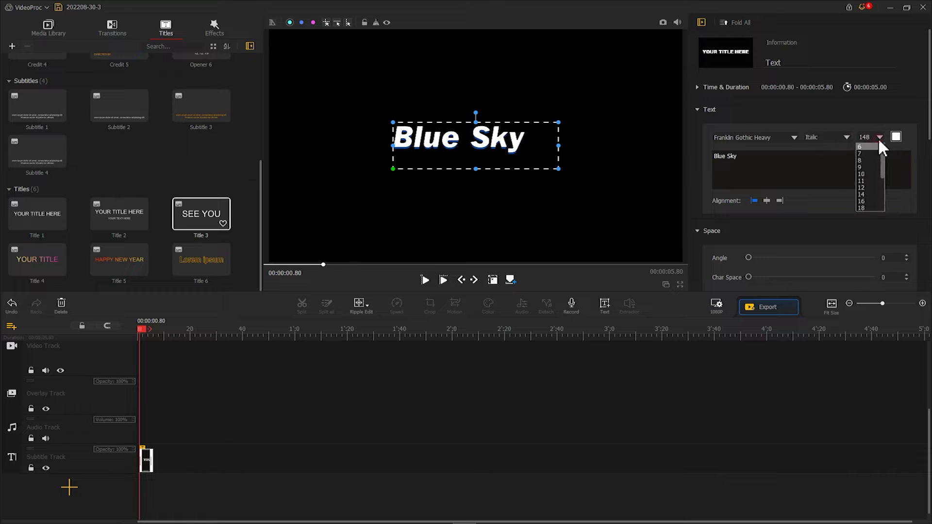
{"action": "left_click", "coordinate": [872, 207]}
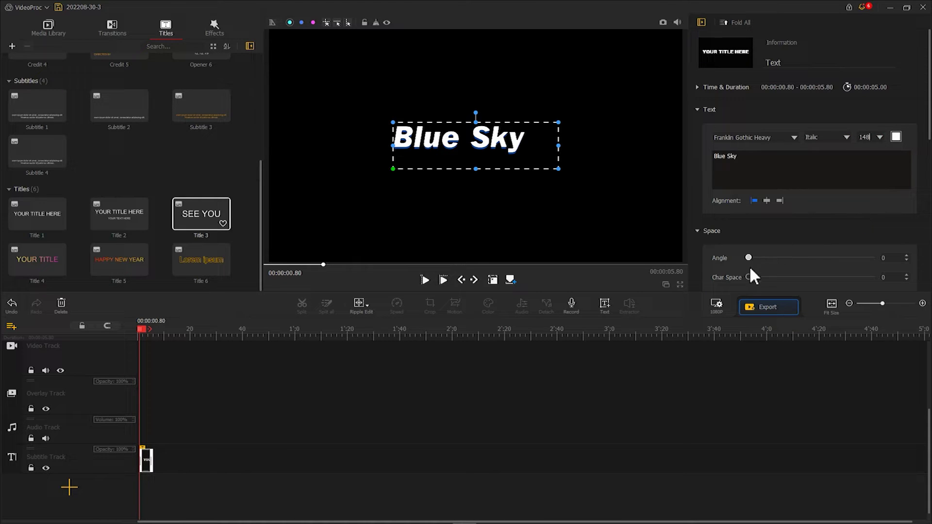
Widen the character spacing, make the title italic, and enlarge it in the preview.
{"action": "left_click_drag", "start_coordinate": [750, 269], "coordinate": [773, 269]}
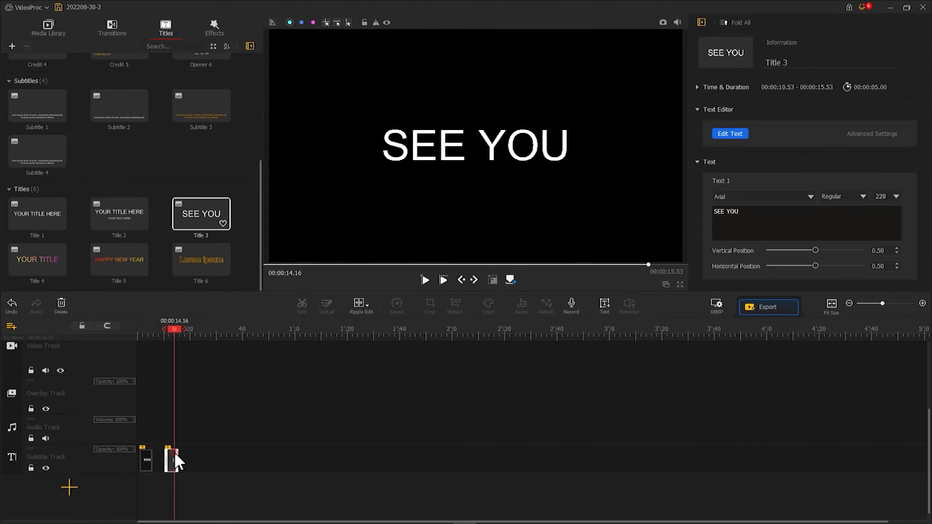
{"action": "left_click", "coordinate": [739, 140]}
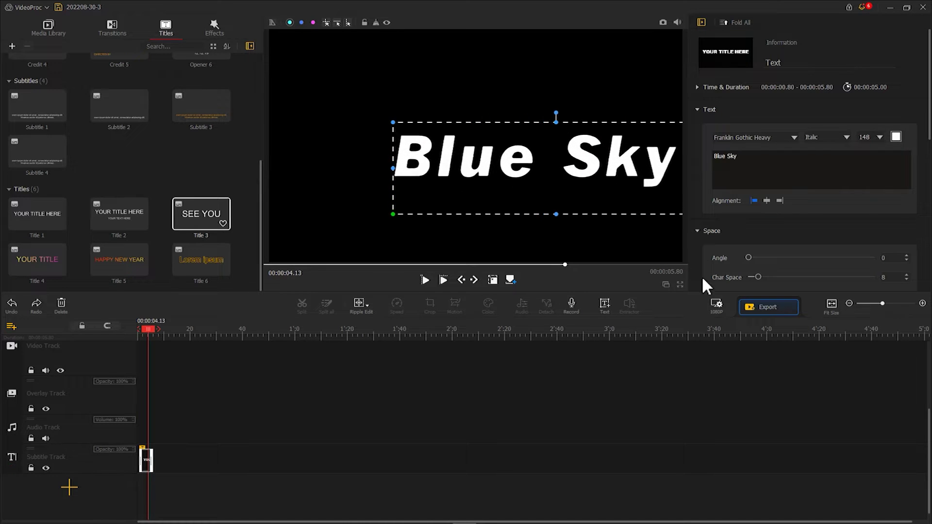
{"action": "mouse_move", "coordinate": [554, 169]}
{"action": "left_mouse_down"}
{"action": "mouse_move", "coordinate": [718, 213]}
{"action": "mouse_move", "coordinate": [601, 200]}
{"action": "mouse_move", "coordinate": [667, 207]}
{"action": "left_mouse_up"}
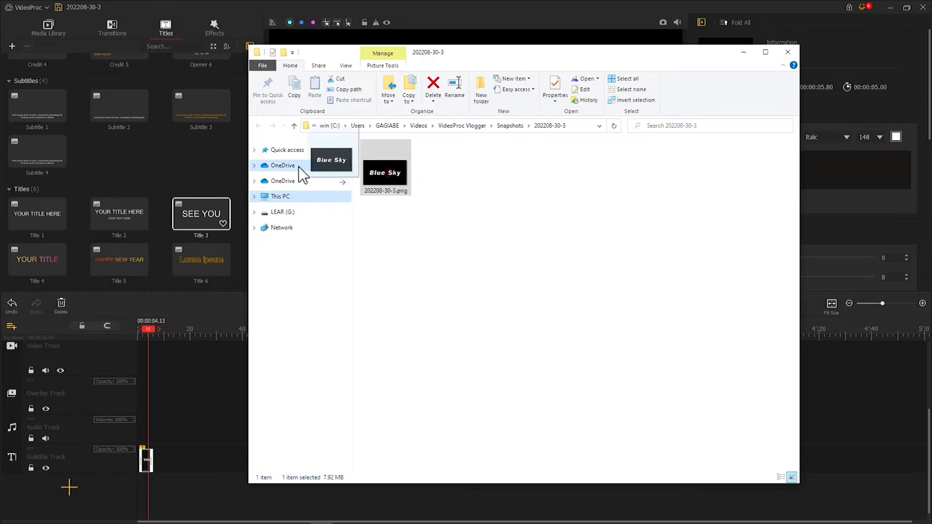
Drag the Blue Sky snapshot PNG and the cloud video into the media library.
{"action": "left_click_drag", "start_coordinate": [392, 180], "coordinate": [184, 156]}
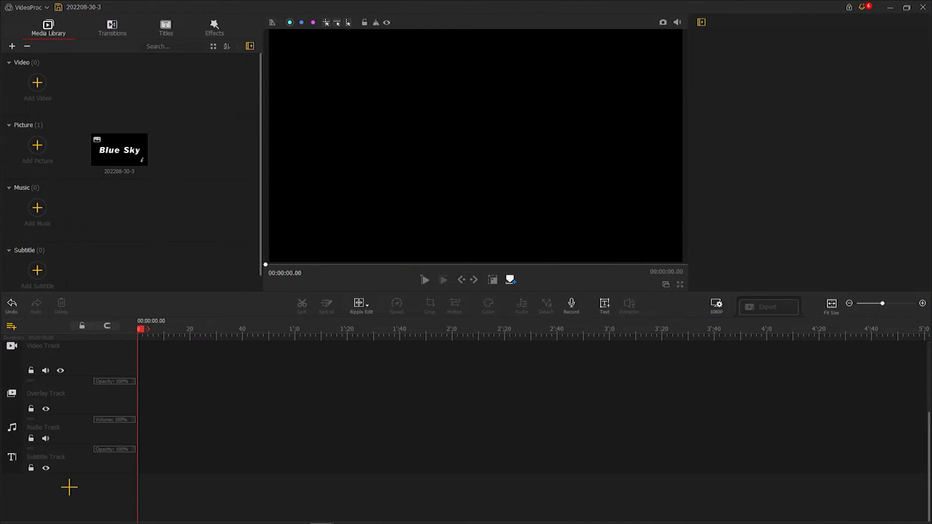
{"action": "mouse_move", "coordinate": [721, 64]}
{"action": "left_mouse_down"}
{"action": "mouse_move", "coordinate": [163, 109]}
{"action": "mouse_move", "coordinate": [166, 324]}
{"action": "mouse_move", "coordinate": [176, 332]}
{"action": "left_mouse_up"}
Trim the cloud clip on the video track from 7.54 to 6.60 seconds.
{"action": "scroll", "coordinate": [214, 333], "scroll_direction": "up", "scroll_amount": 3}
{"action": "left_click_drag", "start_coordinate": [424, 336], "coordinate": [674, 342]}
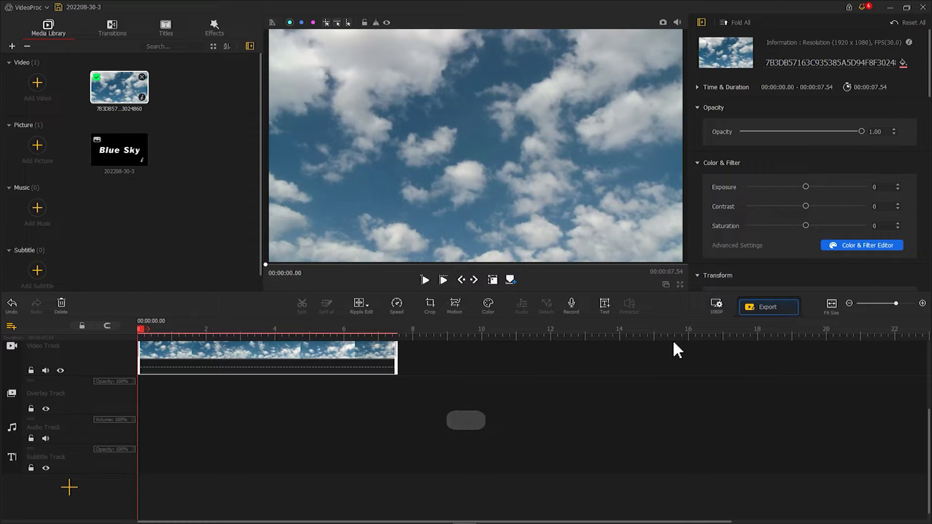
{"action": "left_click_drag", "start_coordinate": [397, 355], "coordinate": [363, 351]}
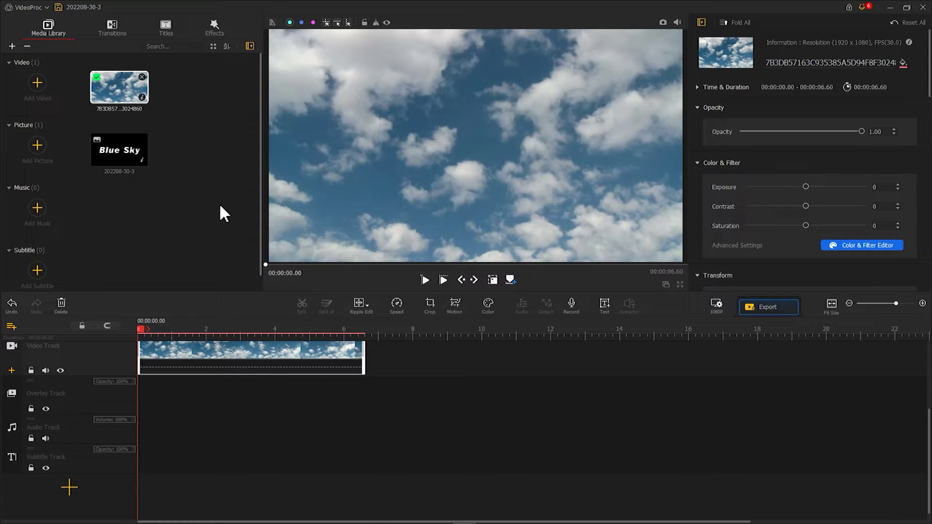
Put the Blue Sky picture on the overlay track for 6.60 seconds, fit to screen height.
{"action": "left_click_drag", "start_coordinate": [136, 147], "coordinate": [142, 398]}
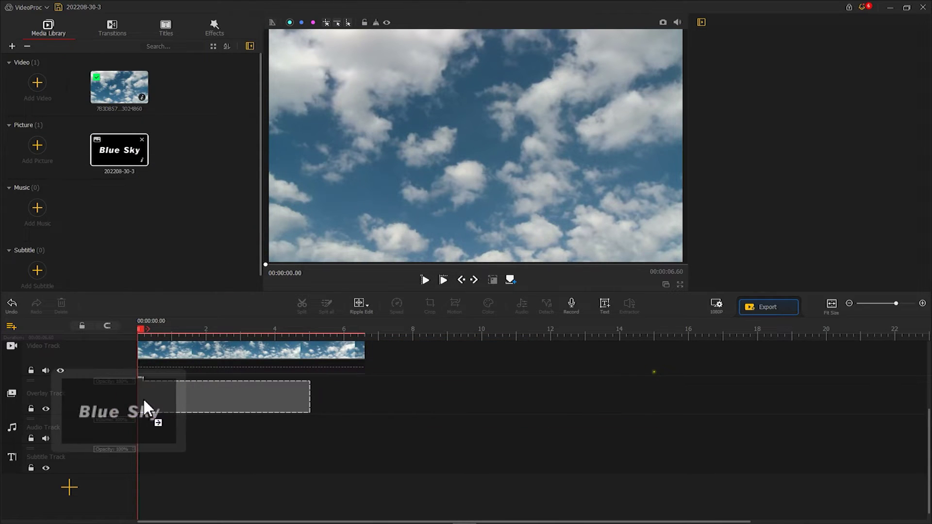
{"action": "left_click_drag", "start_coordinate": [309, 394], "coordinate": [361, 394]}
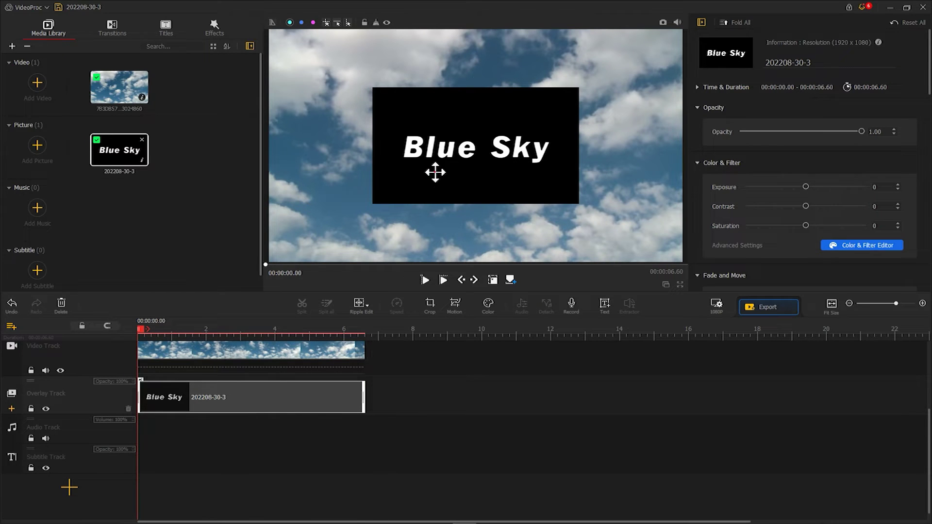
{"action": "mouse_move", "coordinate": [373, 205]}
{"action": "left_mouse_down"}
{"action": "mouse_move", "coordinate": [293, 252]}
{"action": "mouse_move", "coordinate": [301, 257]}
{"action": "left_mouse_up"}
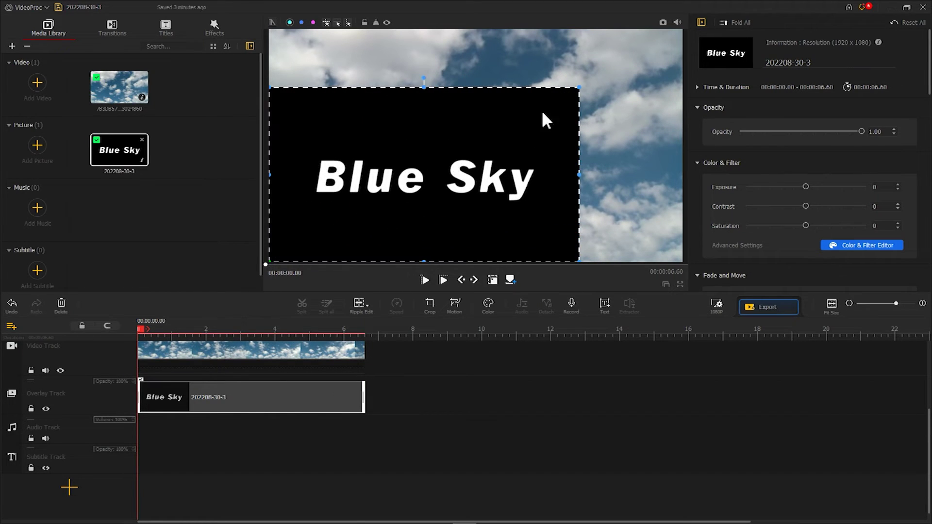
{"action": "left_click_drag", "start_coordinate": [578, 86], "coordinate": [670, 16]}
{"action": "key", "text": "ctrl+z"}
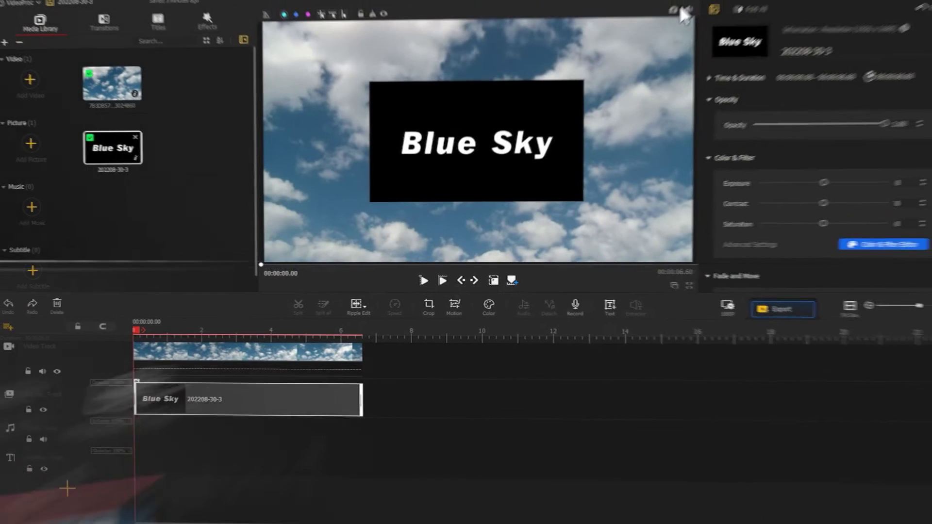
{"action": "scroll", "coordinate": [919, 196], "scroll_direction": "down", "scroll_amount": 5}
{"action": "scroll", "coordinate": [919, 196], "scroll_direction": "down", "scroll_amount": 5}
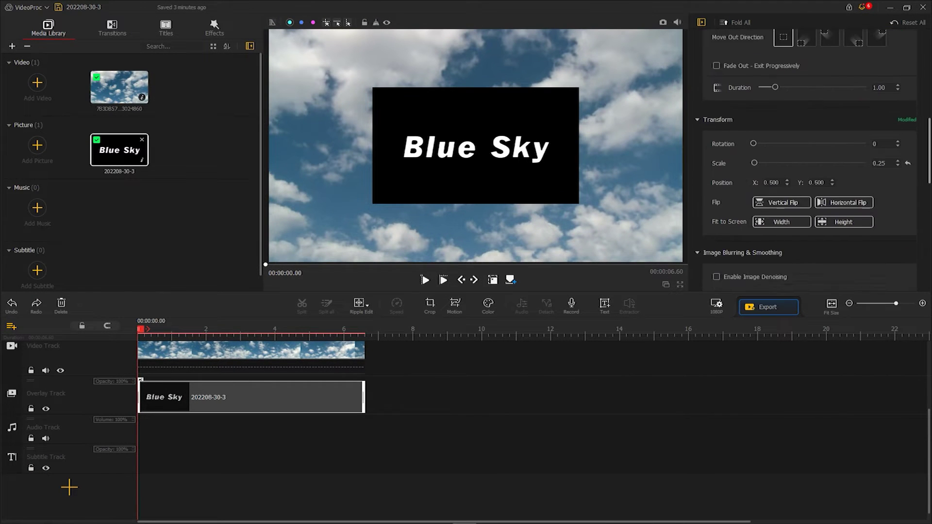
{"action": "scroll", "coordinate": [918, 196], "scroll_direction": "down", "scroll_amount": 2}
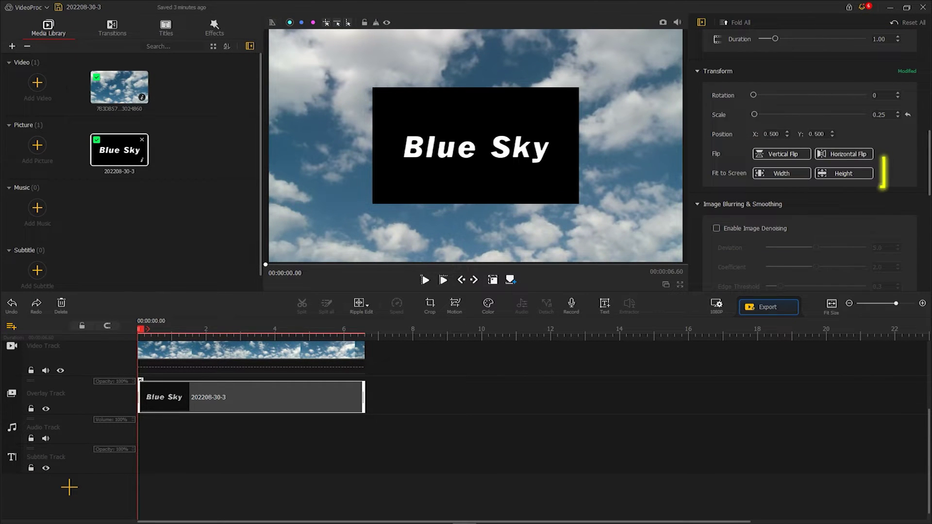
{"action": "left_click", "coordinate": [825, 175]}
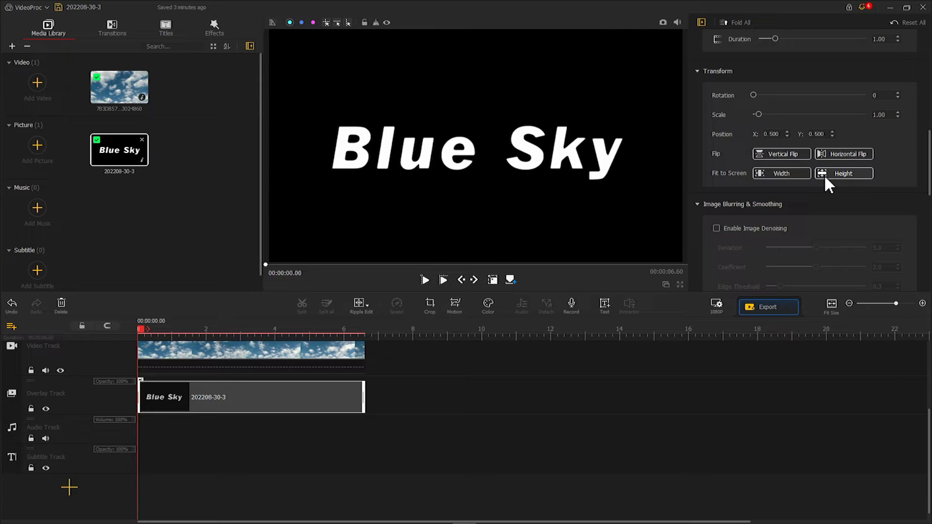
Set the overlay's Compositing blend mode to Darken so clouds show through the letters.
{"action": "left_click_drag", "start_coordinate": [929, 170], "coordinate": [929, 269]}
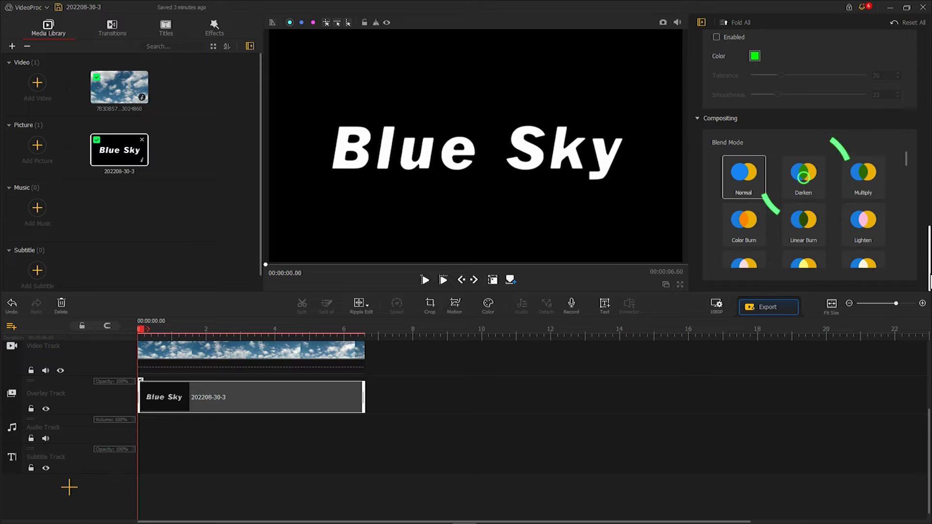
{"action": "left_click", "coordinate": [820, 194]}
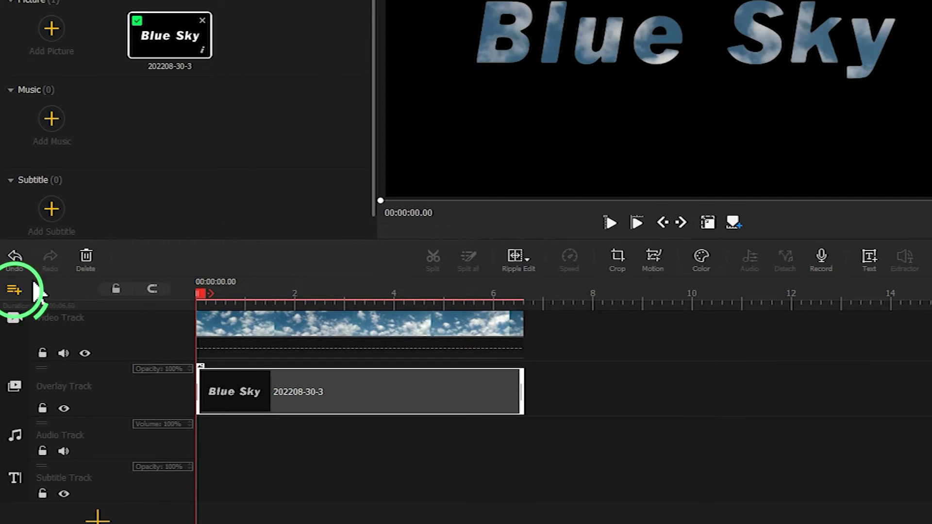
{"action": "left_click", "coordinate": [16, 287]}
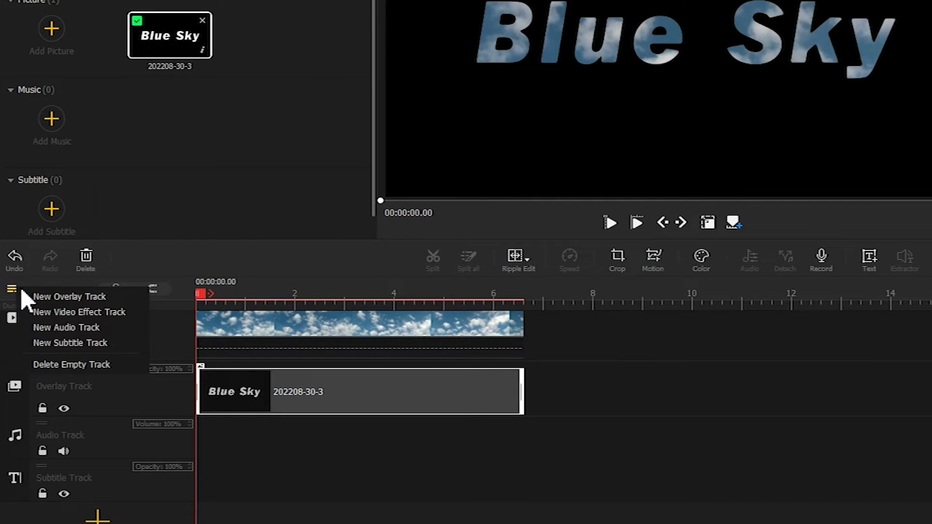
Add a second overlay track and paste a copy of the Blue Sky clip onto it.
{"action": "left_click", "coordinate": [35, 295]}
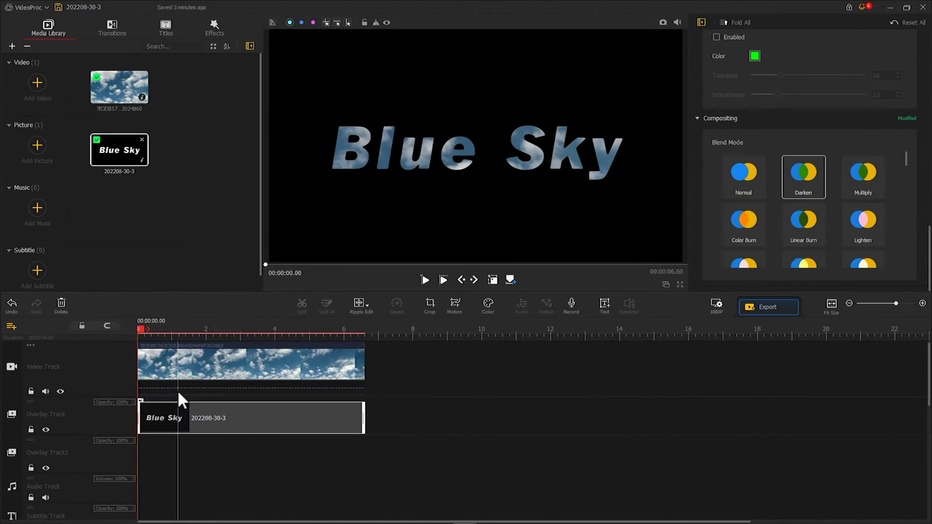
{"action": "right_click", "coordinate": [193, 415]}
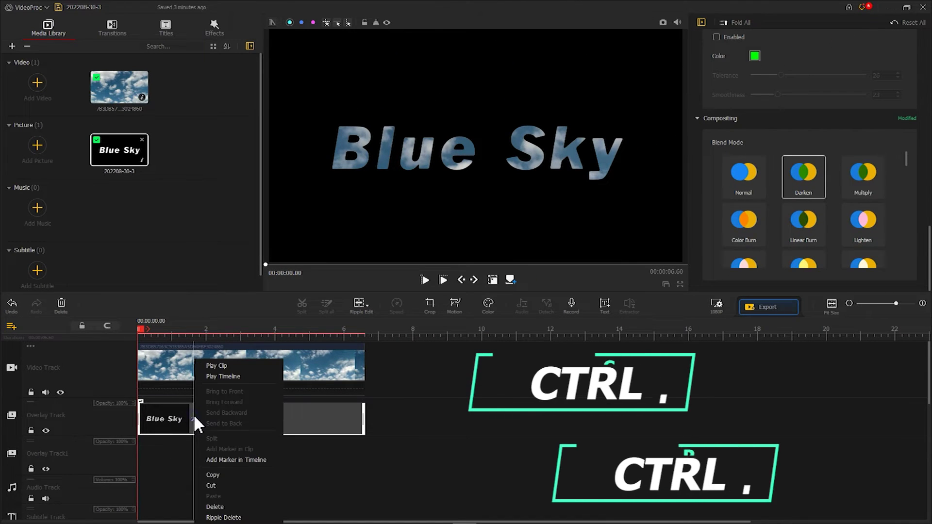
{"action": "left_click", "coordinate": [221, 471]}
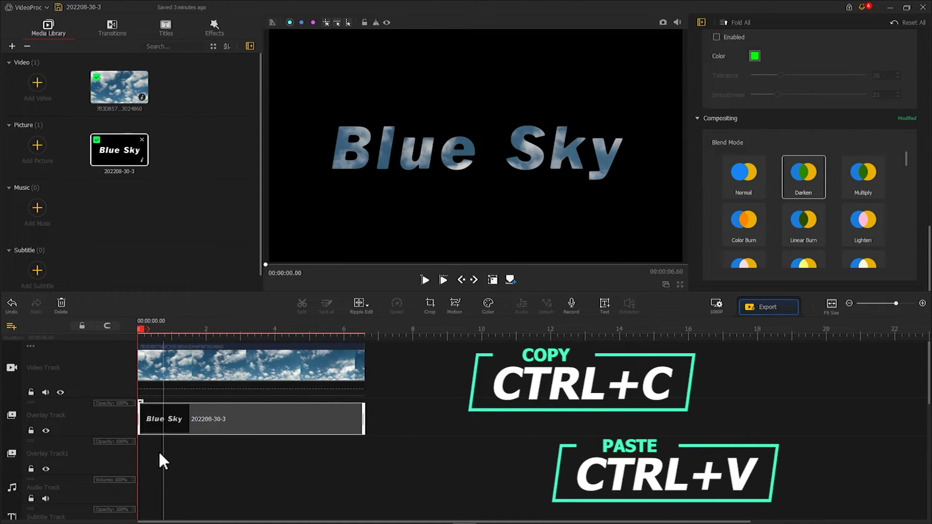
{"action": "left_click", "coordinate": [159, 469]}
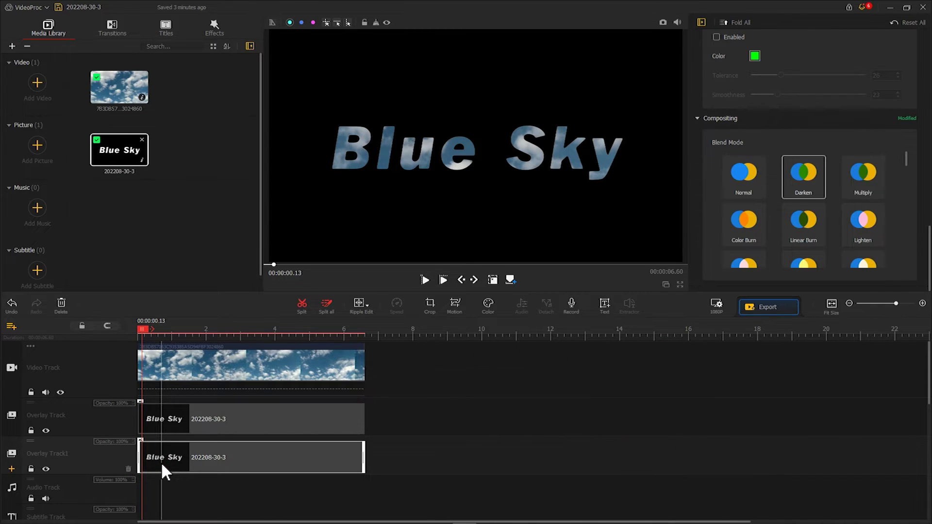
{"action": "left_click", "coordinate": [164, 419]}
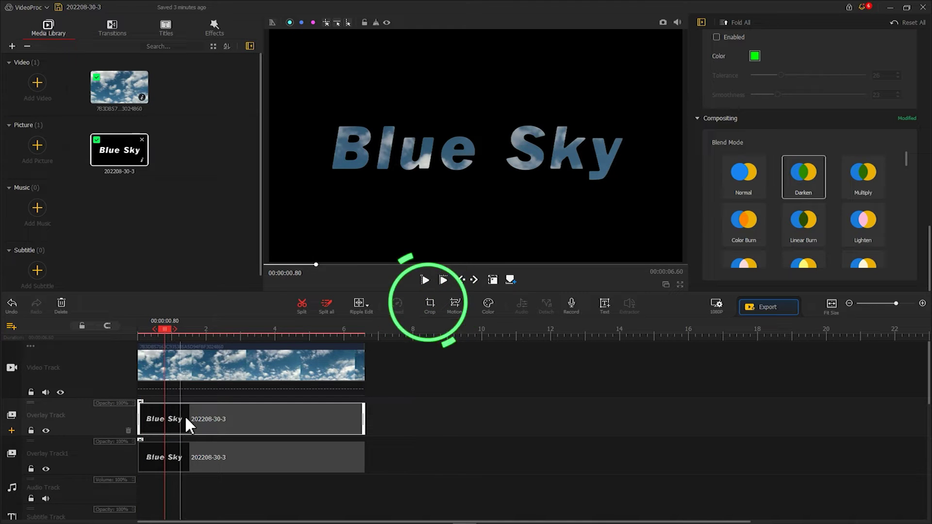
{"action": "left_click", "coordinate": [430, 306]}
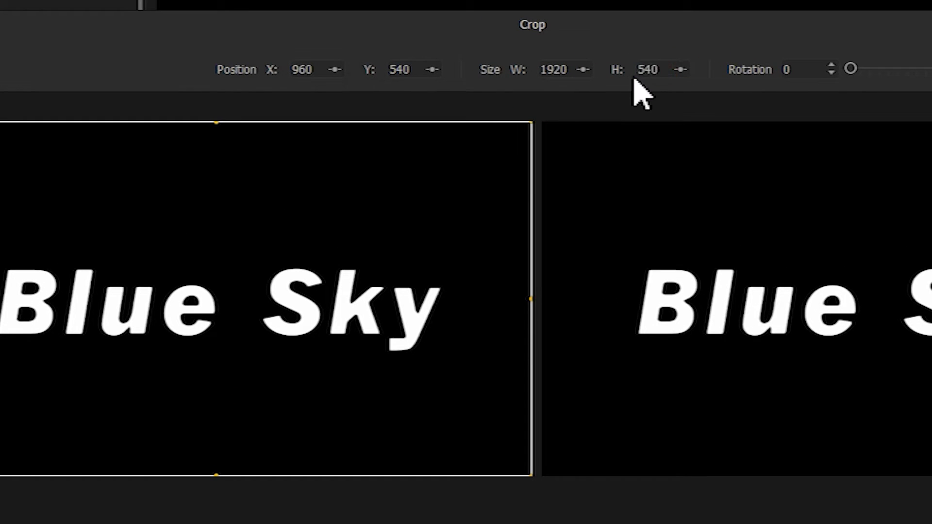
Crop the upper Blue Sky overlay to a 1920x540 strip at the frame's top.
{"action": "left_click", "coordinate": [647, 69]}
{"action": "mouse_move", "coordinate": [680, 69]}
{"action": "left_mouse_down"}
{"action": "mouse_move", "coordinate": [742, 104]}
{"action": "mouse_move", "coordinate": [681, 106]}
{"action": "mouse_move", "coordinate": [563, 66]}
{"action": "left_mouse_up"}
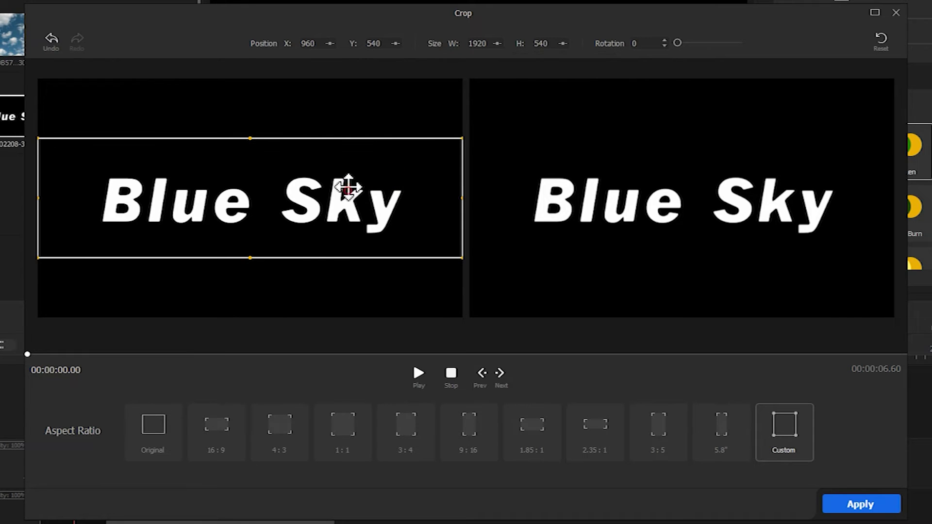
{"action": "left_click_drag", "start_coordinate": [348, 188], "coordinate": [347, 130]}
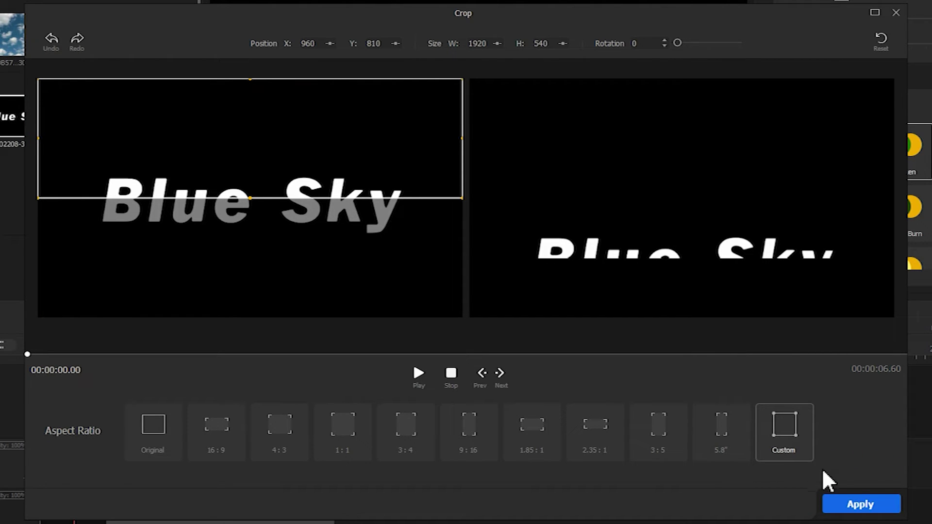
{"action": "left_click", "coordinate": [861, 506]}
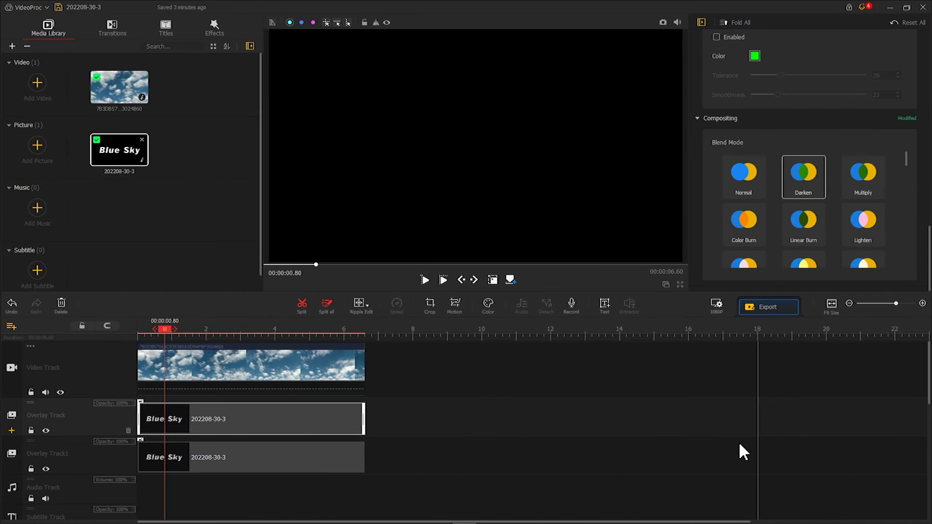
Hide Overlay Track1, move the cropped top half up to align, then unhide the track.
{"action": "left_click", "coordinate": [49, 463]}
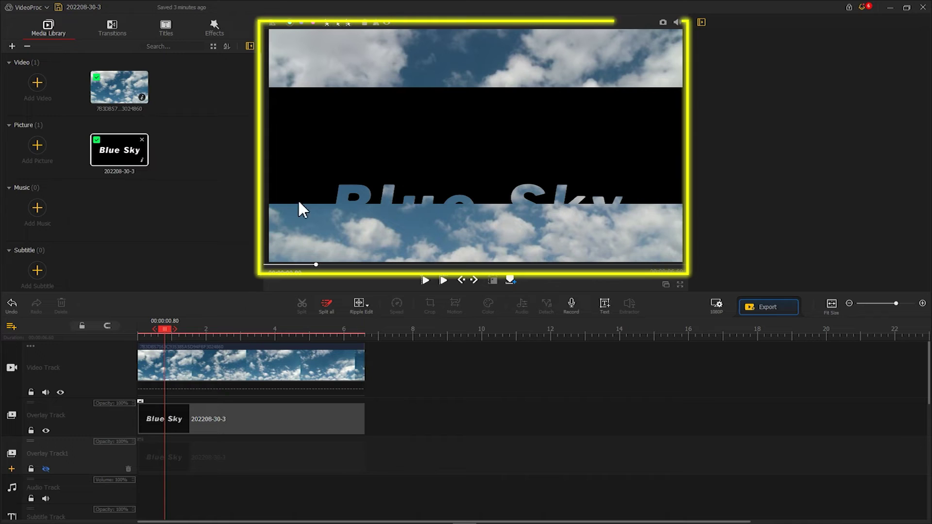
{"action": "left_click_drag", "start_coordinate": [357, 155], "coordinate": [362, 101]}
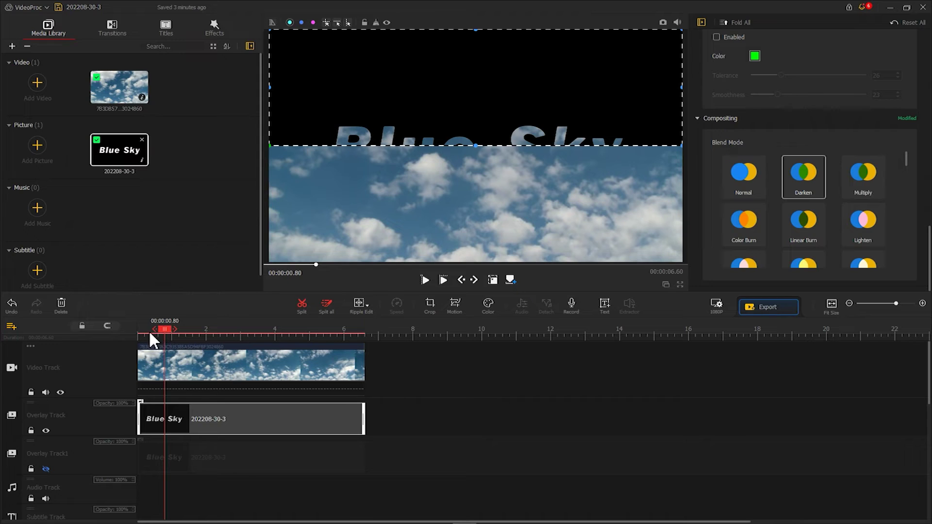
{"action": "left_click", "coordinate": [45, 469]}
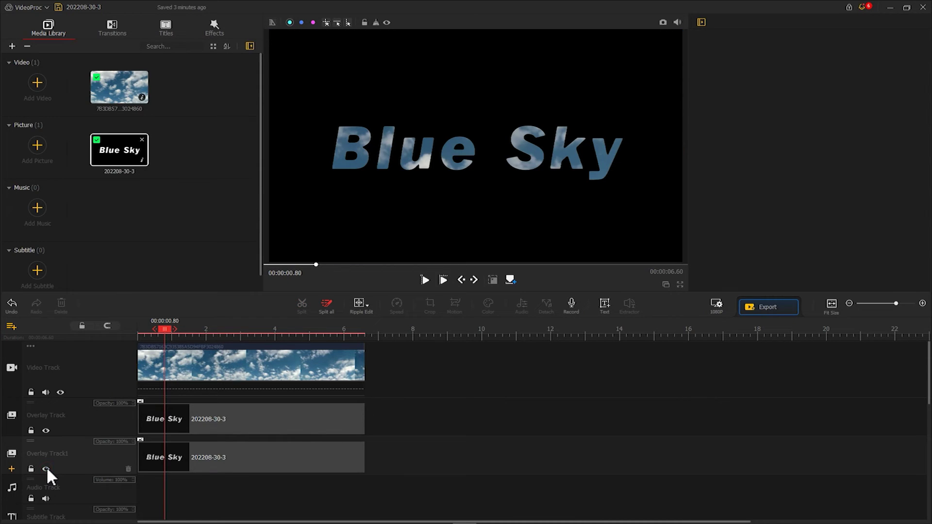
Crop the second overlay to a 540-high lower-half strip and move it under the top half.
{"action": "left_click", "coordinate": [171, 457]}
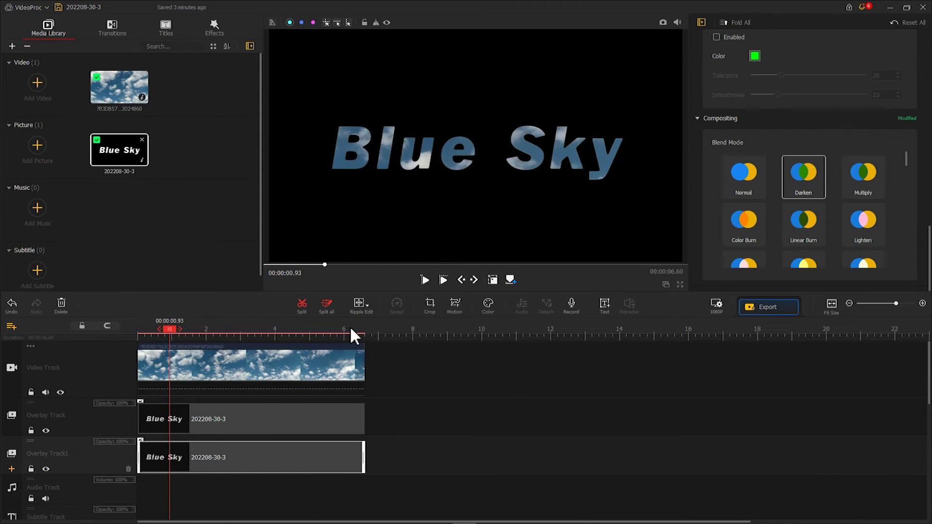
{"action": "left_click", "coordinate": [426, 303]}
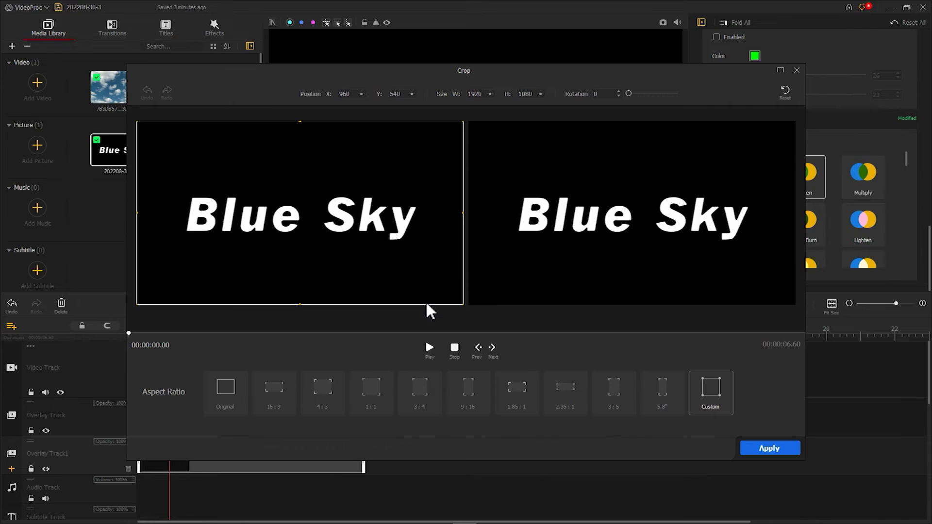
{"action": "left_click", "coordinate": [540, 94]}
{"action": "left_click", "coordinate": [541, 113]}
{"action": "left_click_drag", "start_coordinate": [542, 113], "coordinate": [540, 113]}
{"action": "left_click_drag", "start_coordinate": [395, 202], "coordinate": [415, 270]}
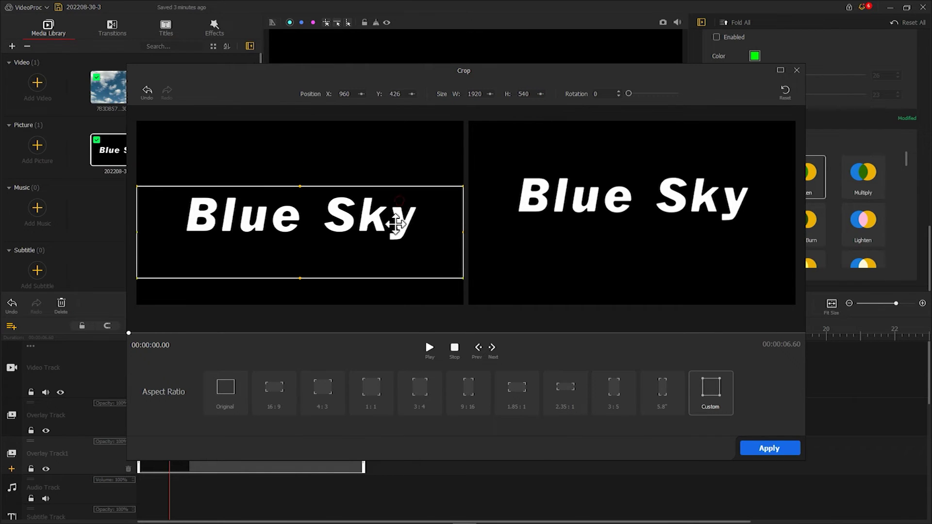
{"action": "left_click", "coordinate": [769, 448]}
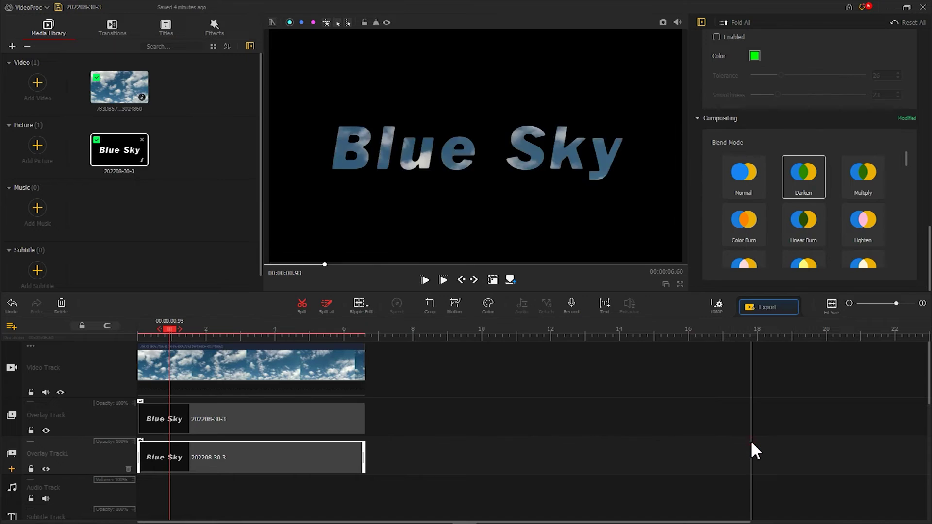
{"action": "left_click_drag", "start_coordinate": [568, 160], "coordinate": [568, 225]}
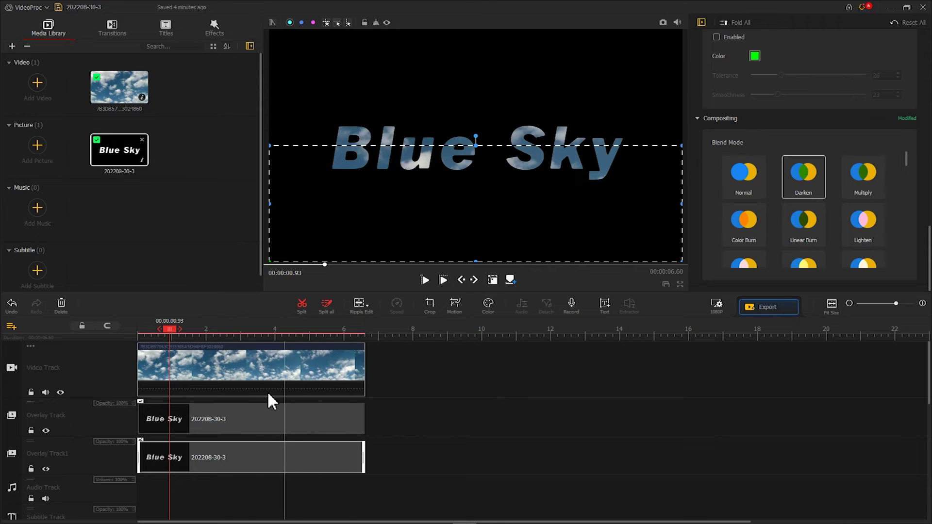
{"action": "left_click", "coordinate": [213, 418]}
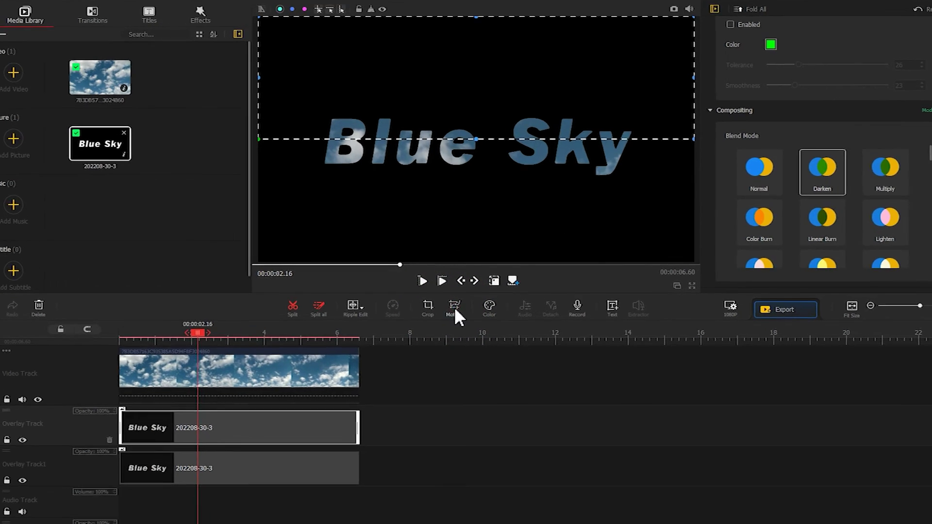
Add a full-frame motion keyframe at 1.20 s to the top-half Blue Sky overlay.
{"action": "left_click", "coordinate": [454, 307]}
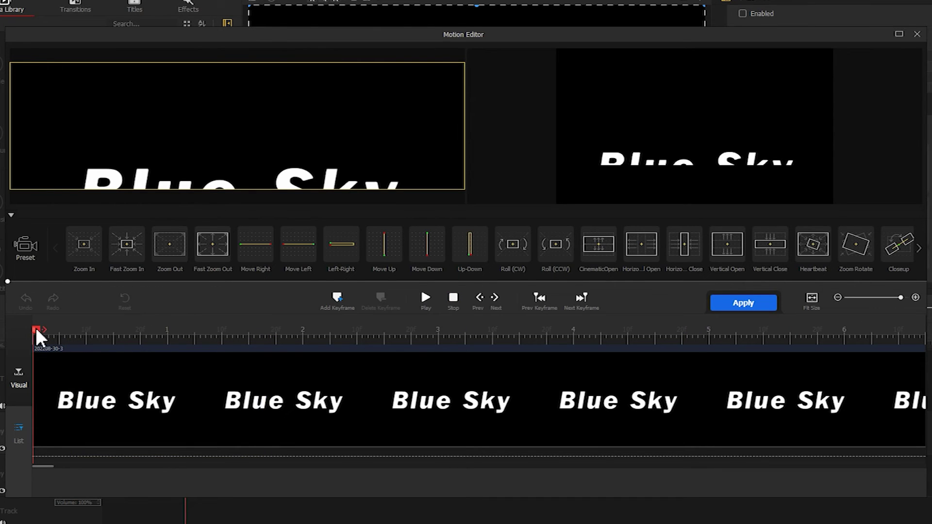
{"action": "left_click_drag", "start_coordinate": [36, 331], "coordinate": [199, 332]}
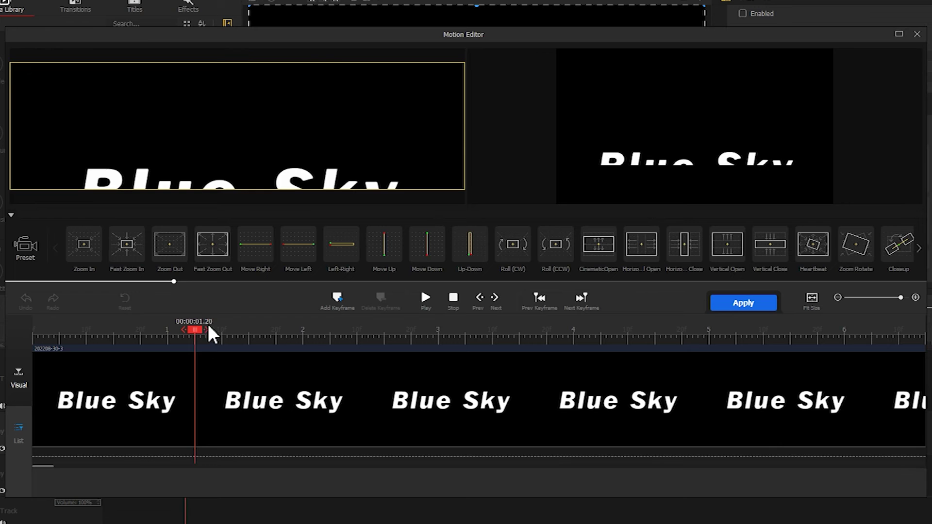
{"action": "left_click", "coordinate": [336, 300]}
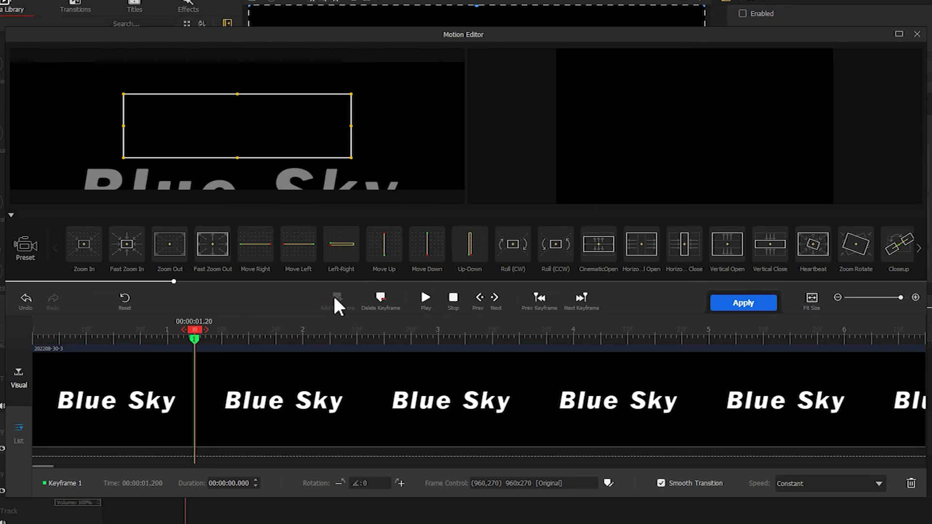
{"action": "left_click_drag", "start_coordinate": [124, 158], "coordinate": [27, 194]}
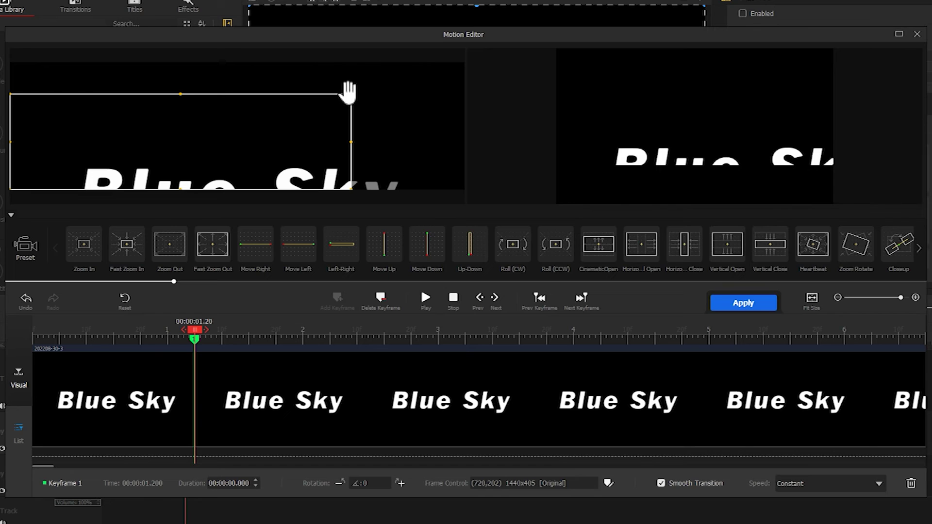
{"action": "left_click_drag", "start_coordinate": [349, 93], "coordinate": [436, 59]}
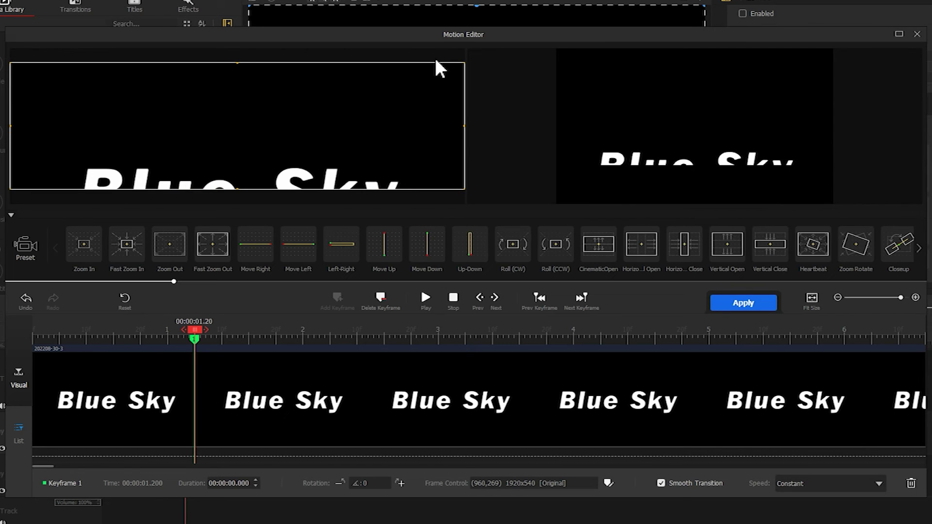
Move the top half fully out of frame at 5.96 s, keyframe 6.60 s, and apply the motion.
{"action": "left_click", "coordinate": [839, 335]}
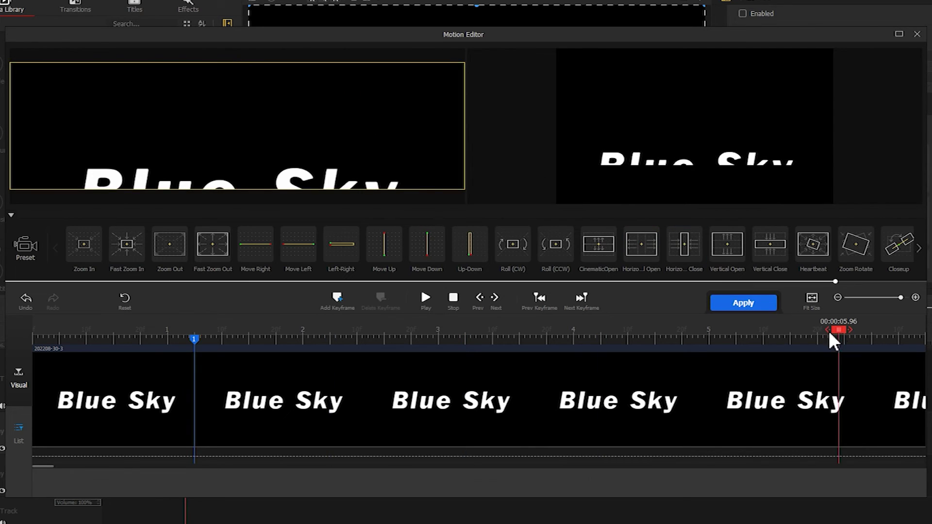
{"action": "left_click", "coordinate": [340, 300]}
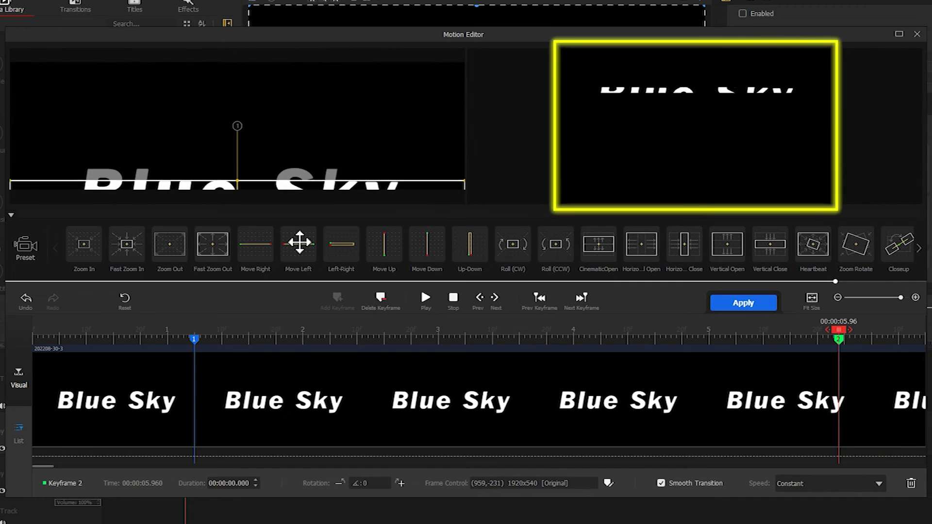
{"action": "left_click_drag", "start_coordinate": [302, 126], "coordinate": [300, 249]}
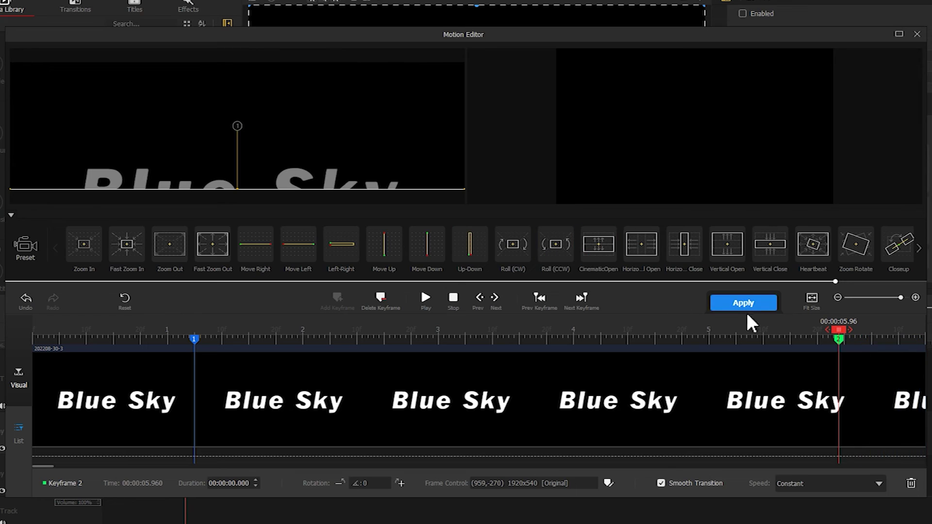
{"action": "left_click_drag", "start_coordinate": [840, 332], "coordinate": [922, 335]}
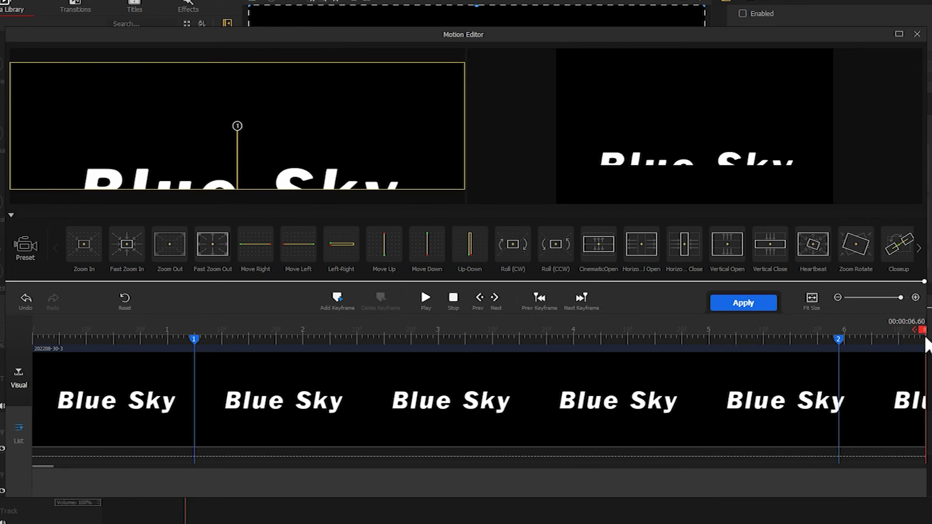
{"action": "left_click", "coordinate": [342, 299]}
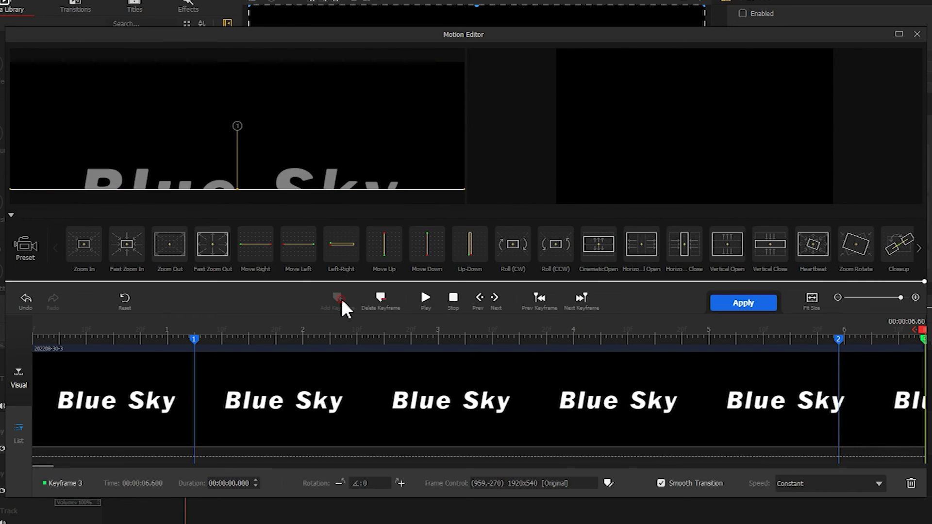
{"action": "left_click", "coordinate": [725, 306]}
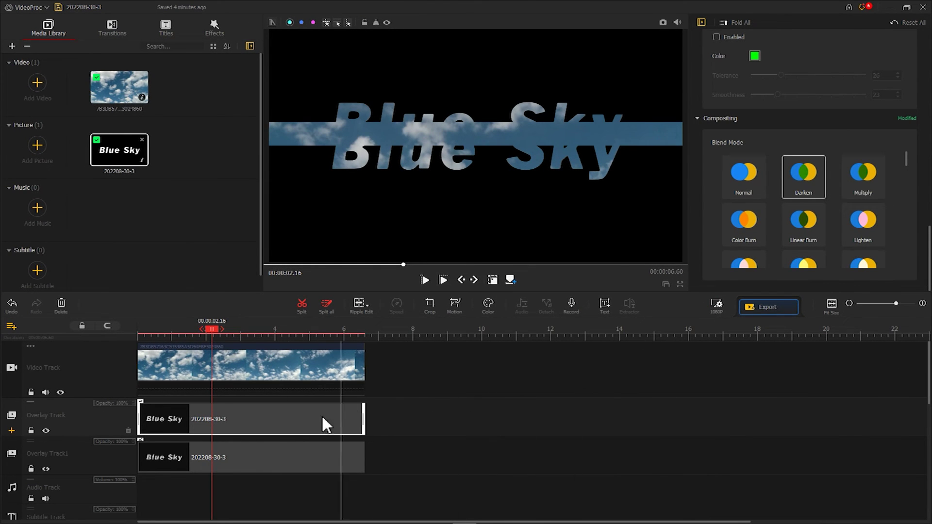
Select the bottom-half overlay and add a full-frame motion keyframe at 1.20 s.
{"action": "left_click", "coordinate": [211, 453]}
{"action": "left_click", "coordinate": [454, 304]}
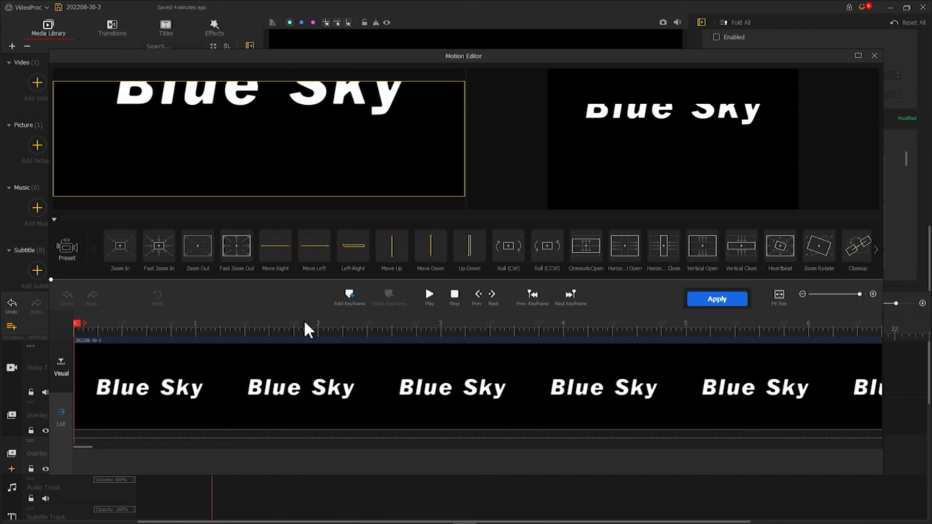
{"action": "left_click_drag", "start_coordinate": [76, 324], "coordinate": [227, 326]}
{"action": "left_click", "coordinate": [347, 296]}
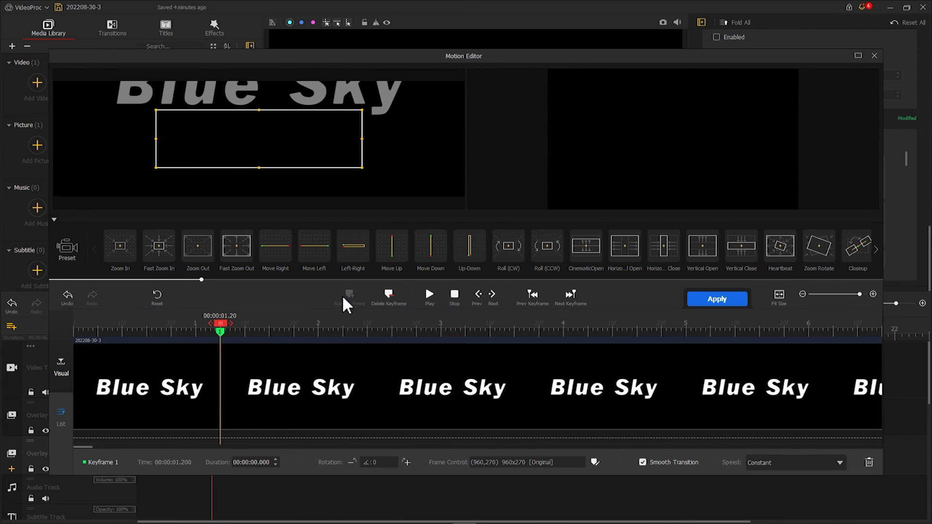
{"action": "left_click_drag", "start_coordinate": [156, 168], "coordinate": [71, 195]}
{"action": "left_click_drag", "start_coordinate": [361, 111], "coordinate": [438, 83]}
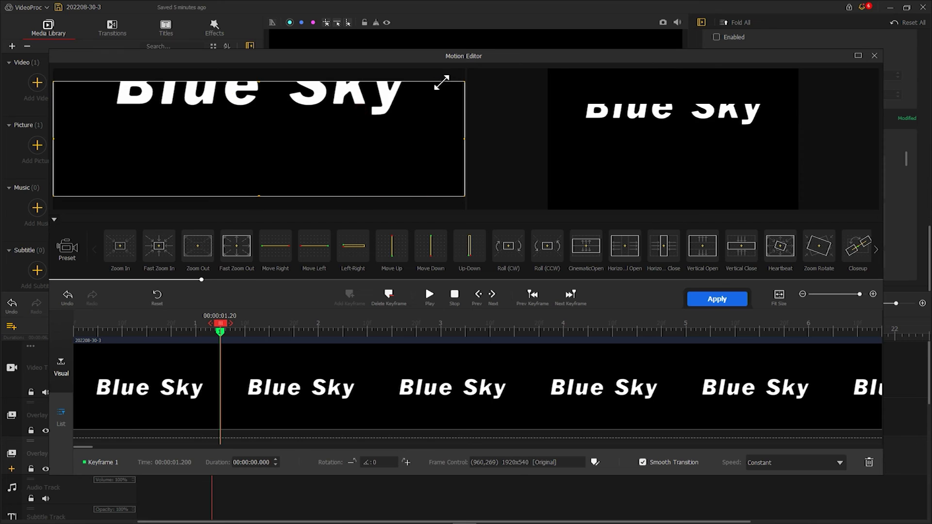
Push the bottom half out of frame at 6.00 s, keyframe 6.60 s, and apply the motion.
{"action": "left_click_drag", "start_coordinate": [320, 324], "coordinate": [779, 323]}
{"action": "left_click", "coordinate": [808, 325]}
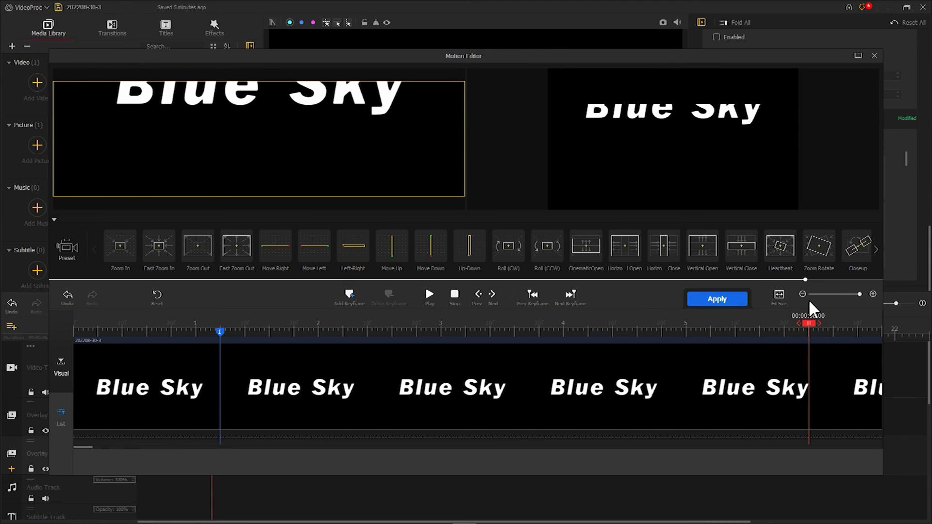
{"action": "left_click", "coordinate": [349, 296]}
{"action": "left_click_drag", "start_coordinate": [316, 169], "coordinate": [324, 58]}
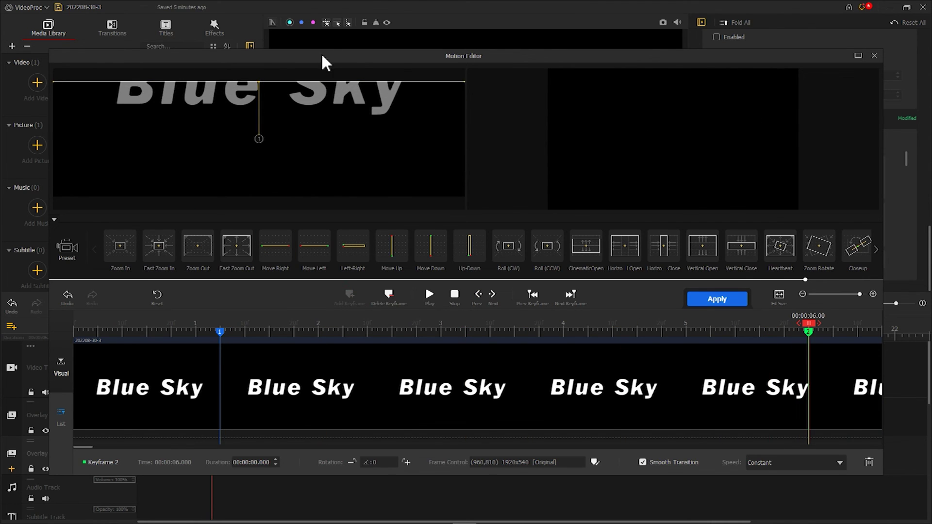
{"action": "left_click", "coordinate": [879, 324]}
{"action": "left_click", "coordinate": [349, 296]}
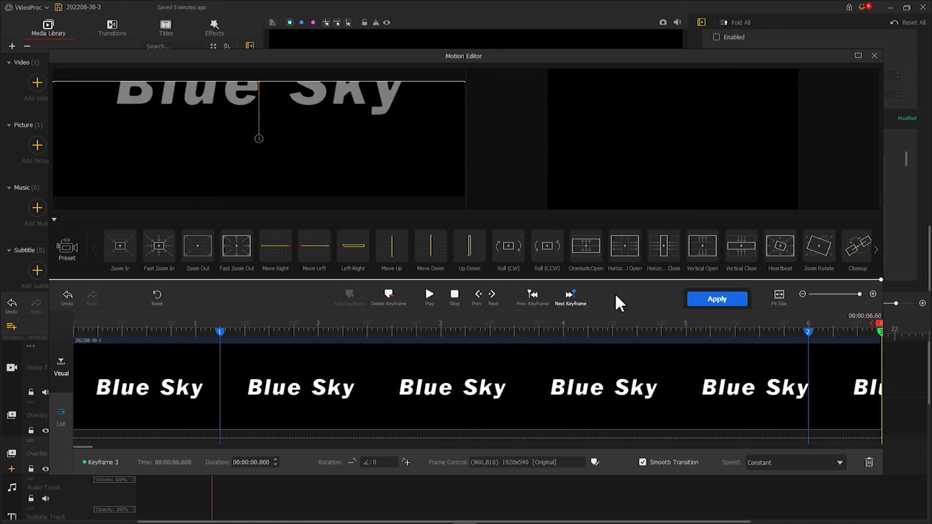
{"action": "left_click", "coordinate": [701, 299]}
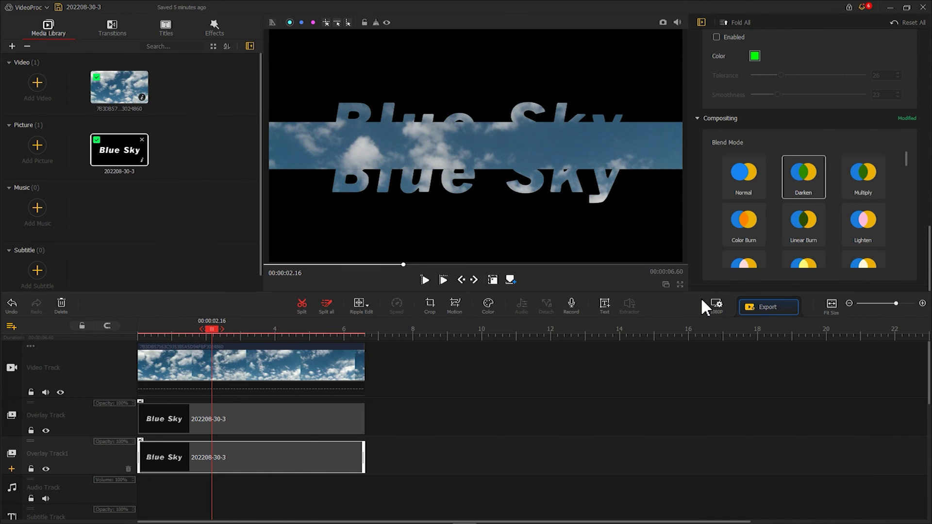